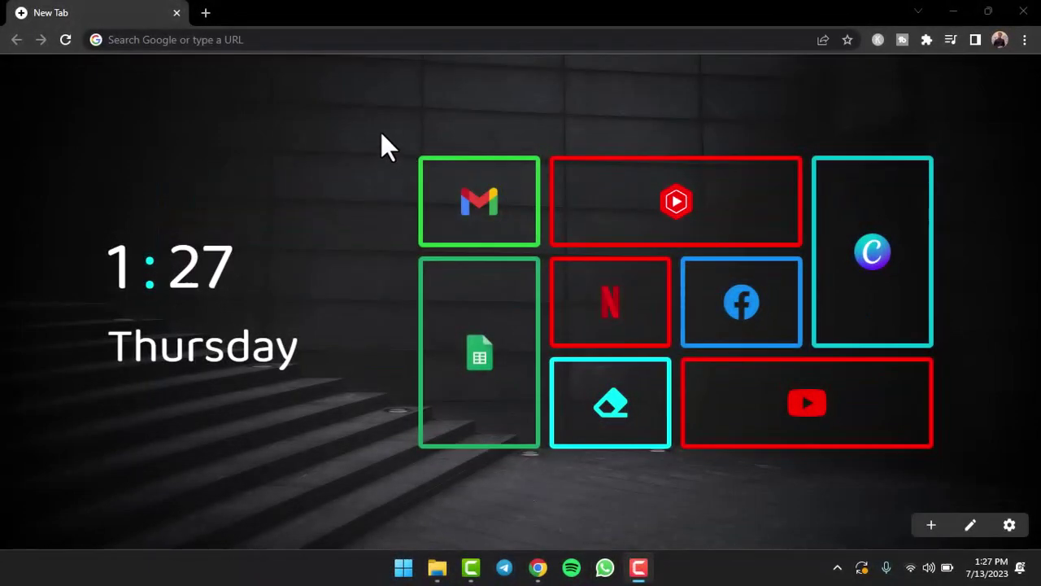
- Go to careers.walmart.com and look through the All Career Areas list, leaving it unchanged
{"action": "left_click", "coordinate": [246, 39]}
{"action": "type", "text": "c"}
{"action": "key", "text": "Down"}
{"action": "key", "text": "Down"}
{"action": "key", "text": "Down"}
{"action": "key", "text": "Return"}
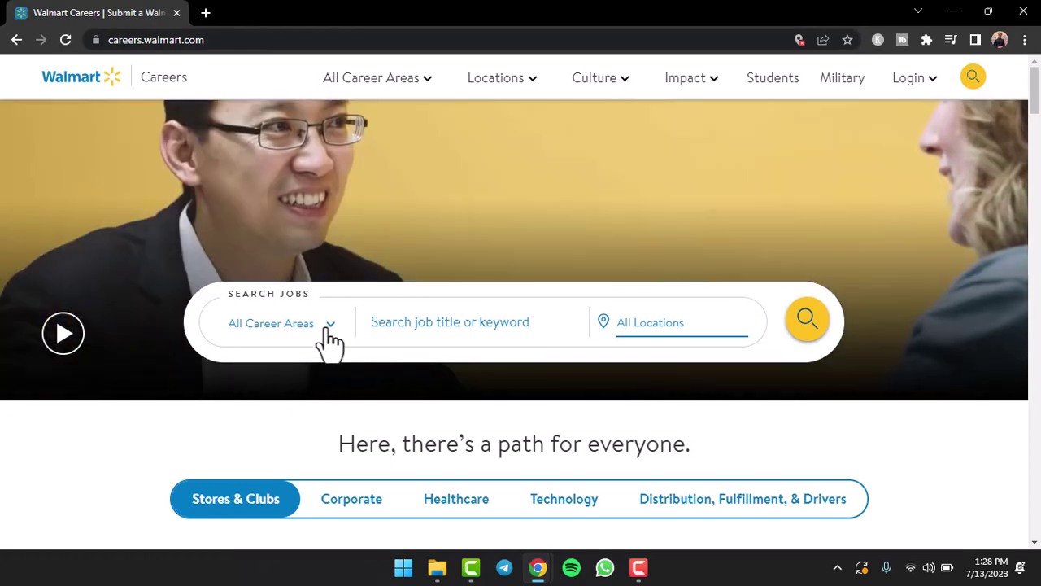
{"action": "left_click", "coordinate": [329, 326]}
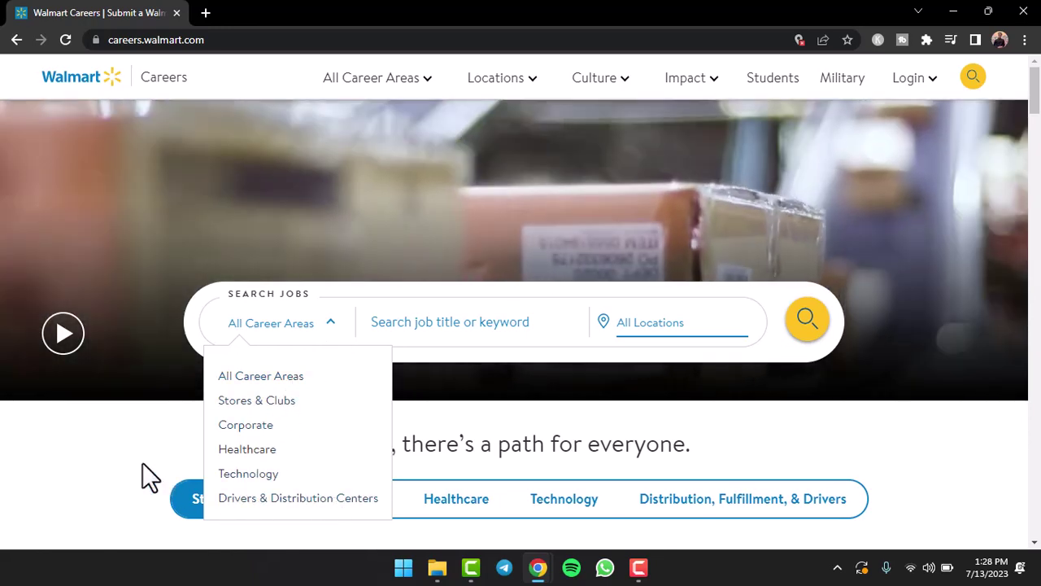
{"action": "left_click", "coordinate": [140, 460]}
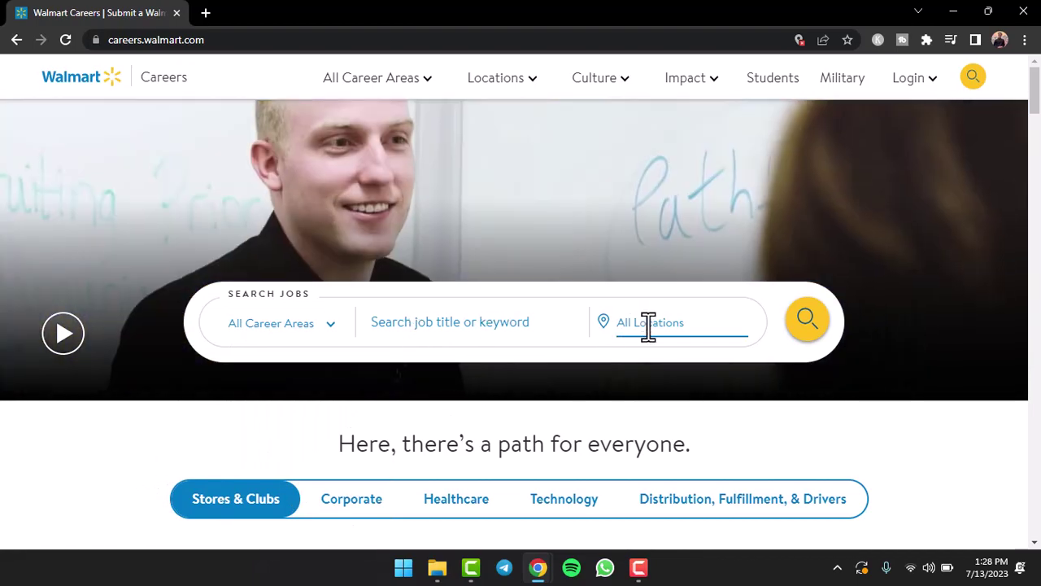
- Browse the Corporate, Healthcare and Technology job categories, then return to Stores & Clubs
{"action": "scroll", "coordinate": [645, 323], "scroll_direction": "down", "scroll_amount": 3}
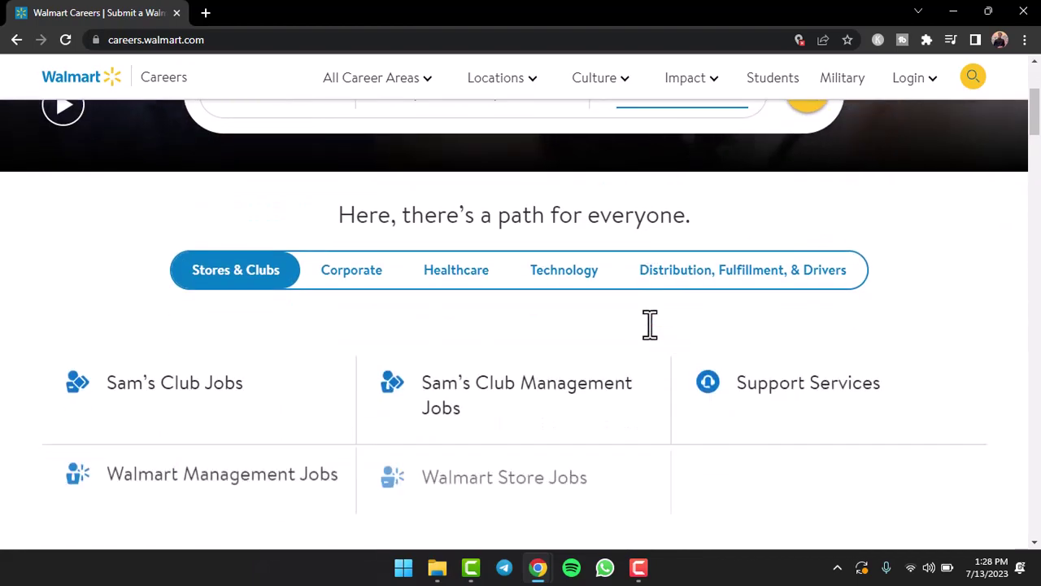
{"action": "scroll", "coordinate": [646, 333], "scroll_direction": "down", "scroll_amount": 1}
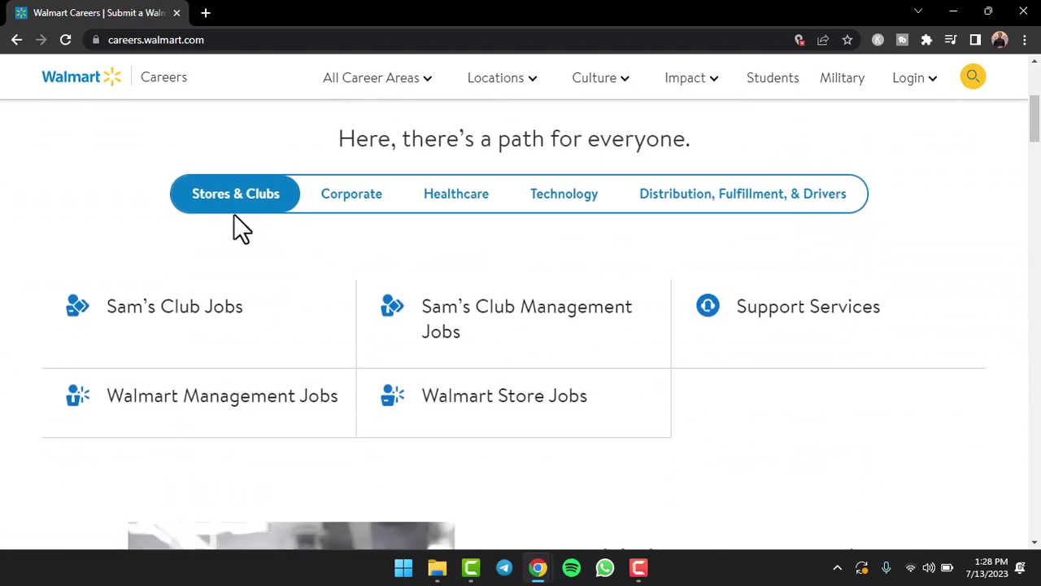
{"action": "left_click", "coordinate": [348, 203]}
{"action": "left_click", "coordinate": [468, 203]}
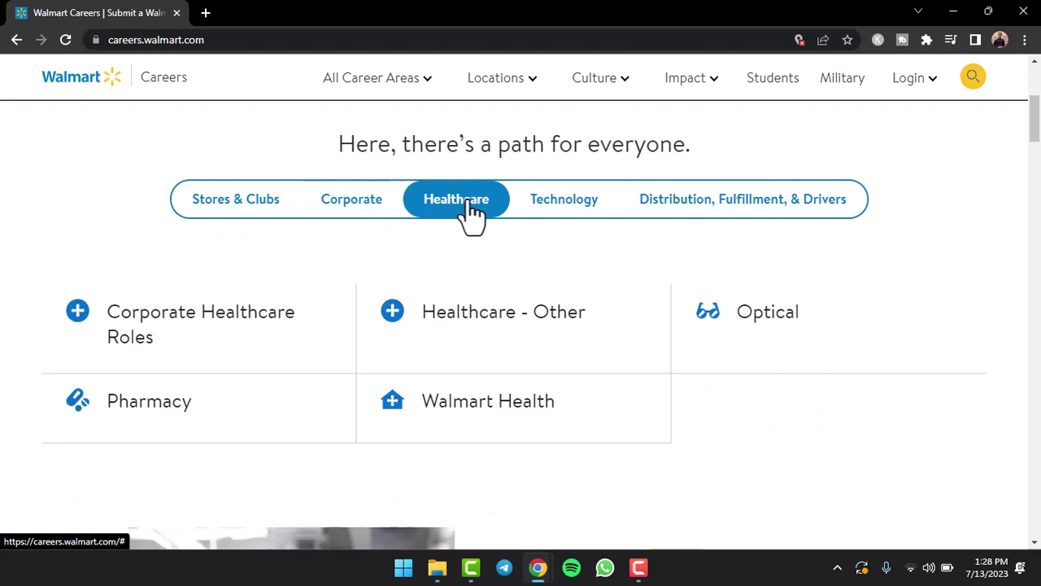
{"action": "left_click", "coordinate": [559, 213]}
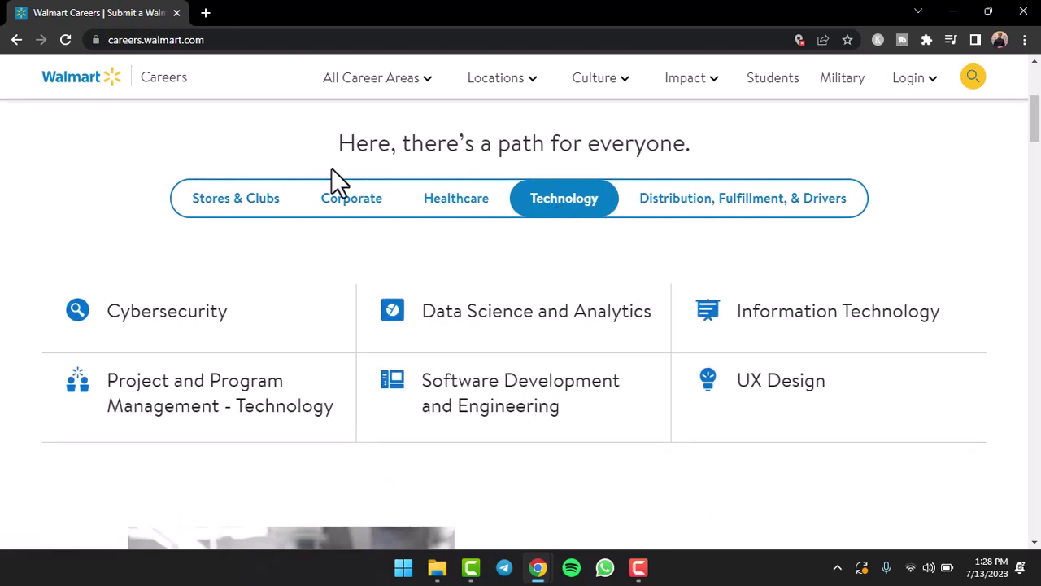
{"action": "left_click", "coordinate": [244, 205]}
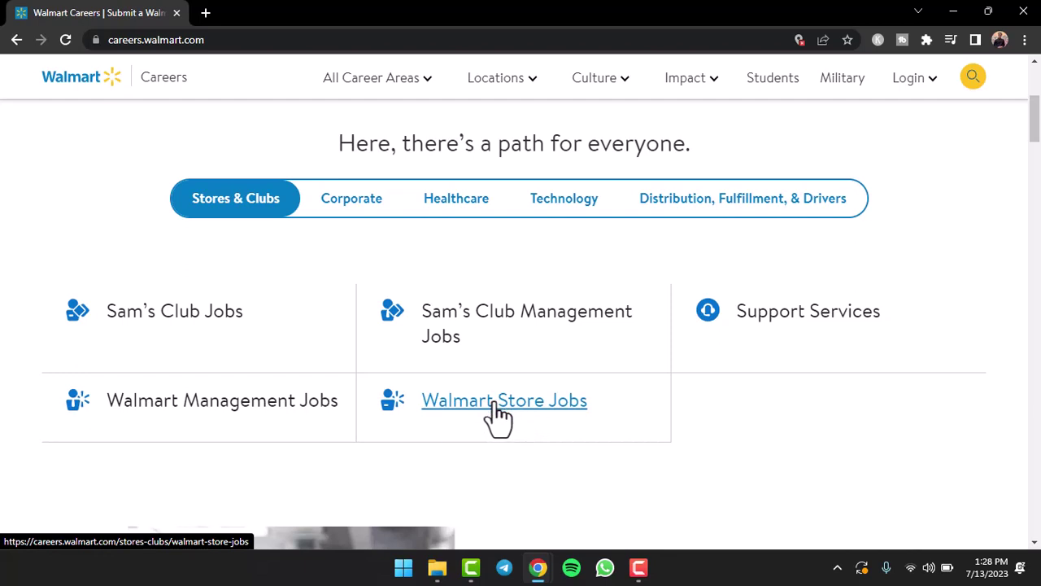
- Open Walmart Store Jobs and list all of its openings
{"action": "left_click", "coordinate": [492, 402]}
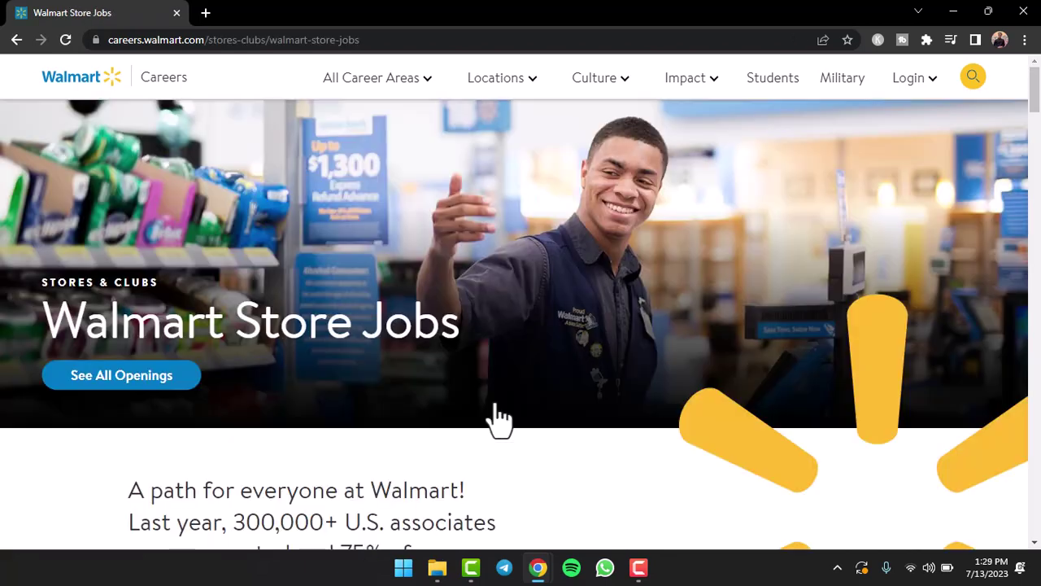
{"action": "left_click", "coordinate": [114, 381]}
{"action": "scroll", "coordinate": [264, 228], "scroll_direction": "down", "scroll_amount": 1}
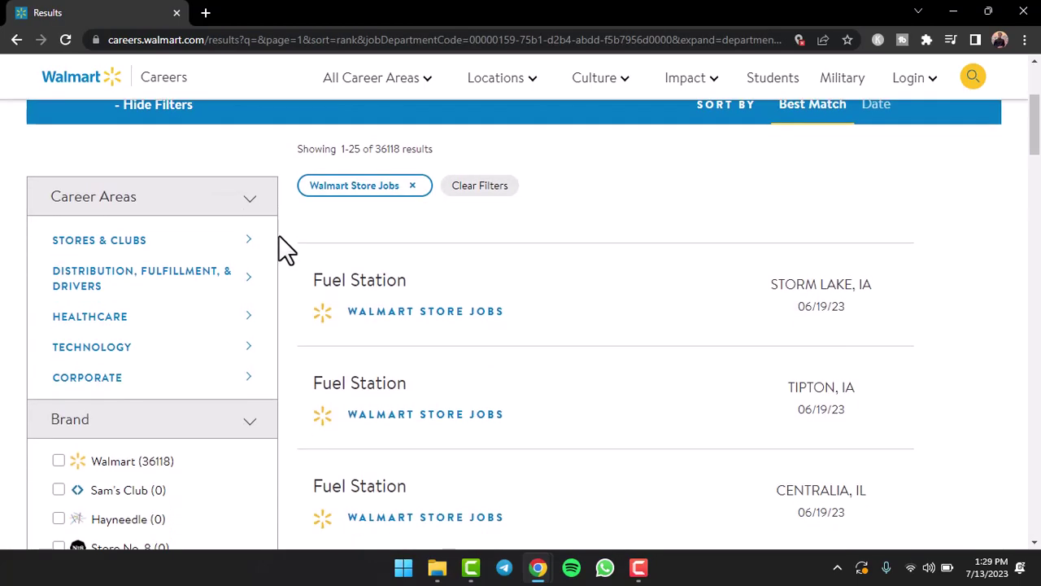
{"action": "scroll", "coordinate": [287, 244], "scroll_direction": "down", "scroll_amount": 3}
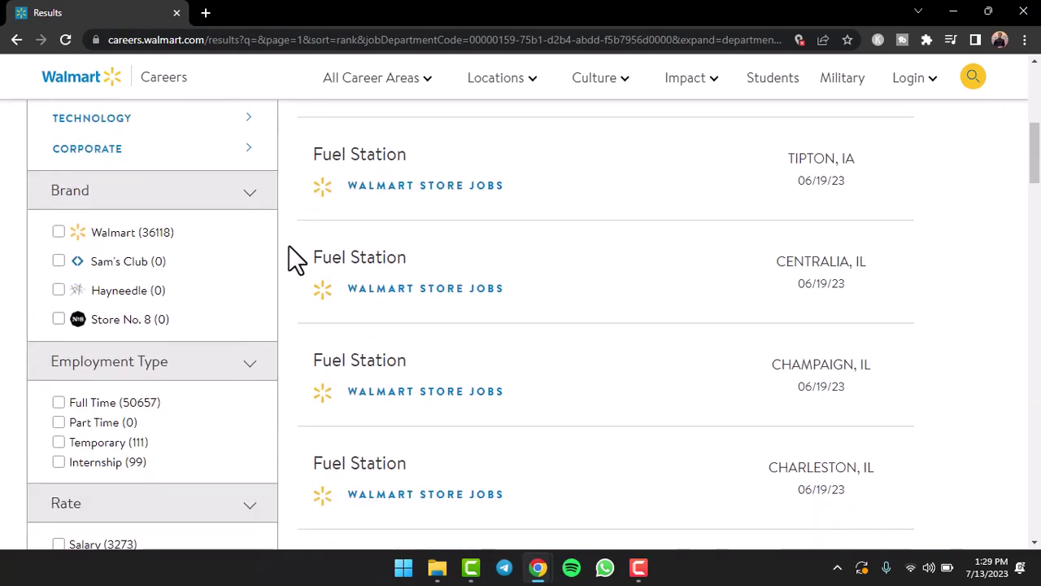
- Filter the openings to the Walmart brand, Full Time and Hourly jobs
{"action": "left_click", "coordinate": [59, 232]}
{"action": "scroll", "coordinate": [61, 252], "scroll_direction": "down", "scroll_amount": 2}
{"action": "left_click", "coordinate": [58, 270]}
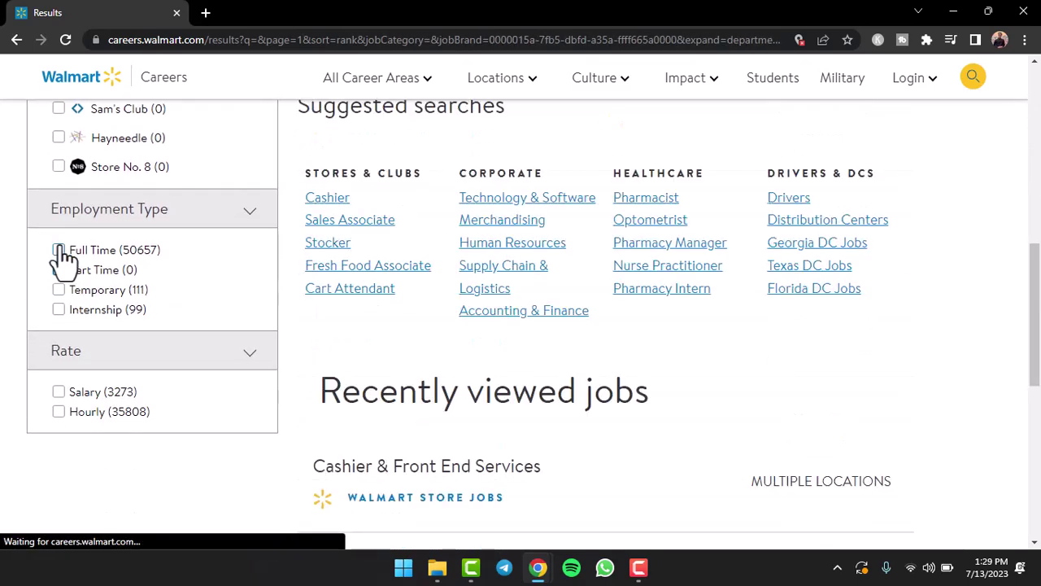
{"action": "left_click", "coordinate": [60, 257]}
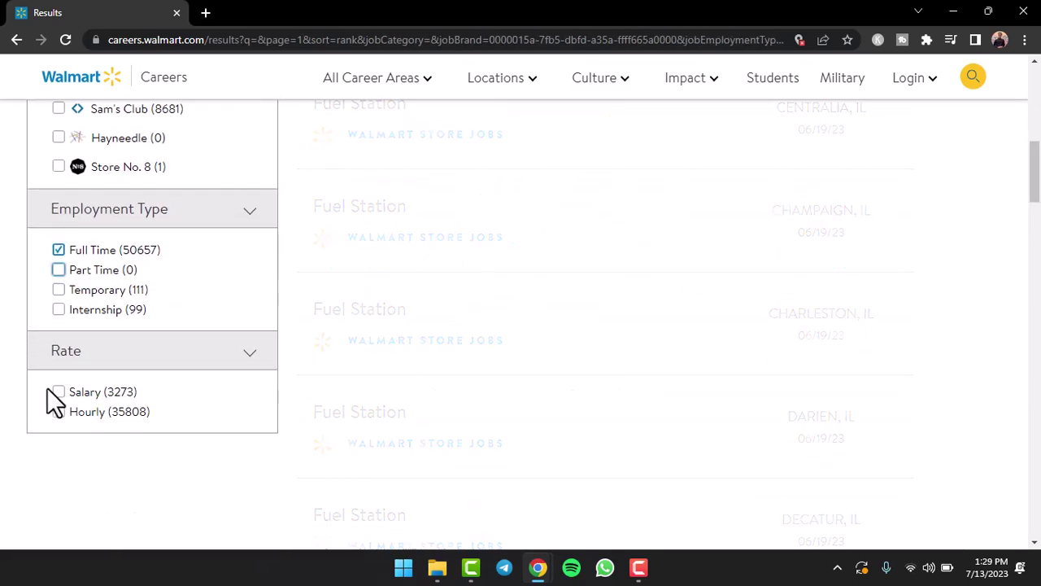
{"action": "left_click", "coordinate": [59, 411]}
{"action": "scroll", "coordinate": [283, 372], "scroll_direction": "up", "scroll_amount": 5}
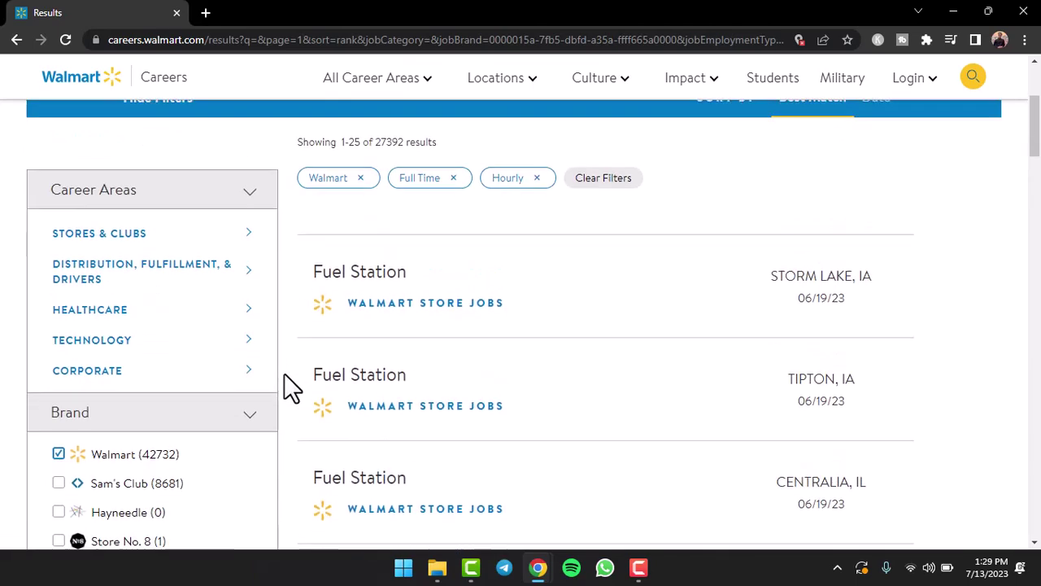
{"action": "scroll", "coordinate": [744, 244], "scroll_direction": "down", "scroll_amount": 2}
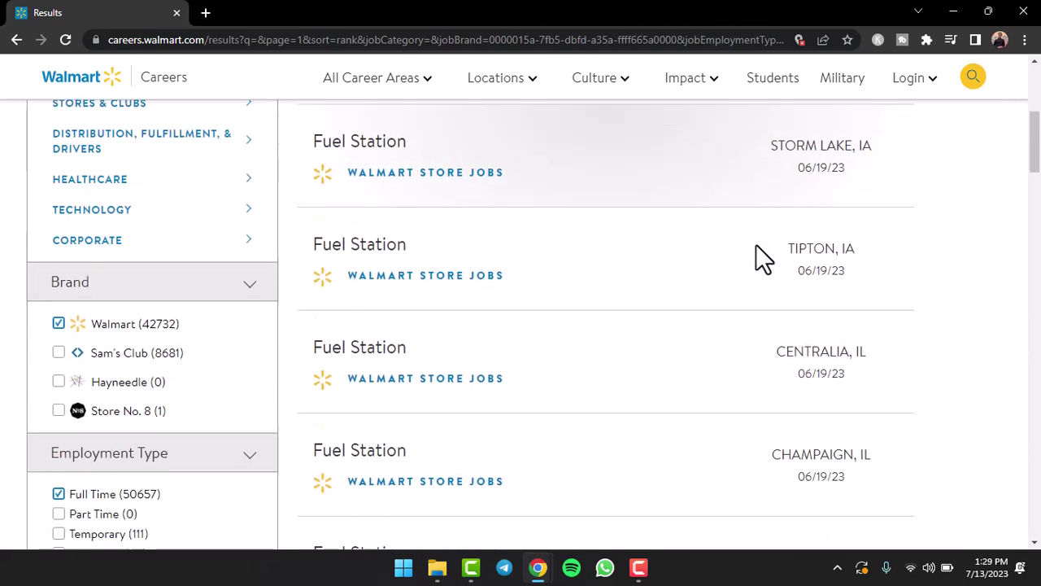
{"action": "scroll", "coordinate": [755, 248], "scroll_direction": "down", "scroll_amount": 3}
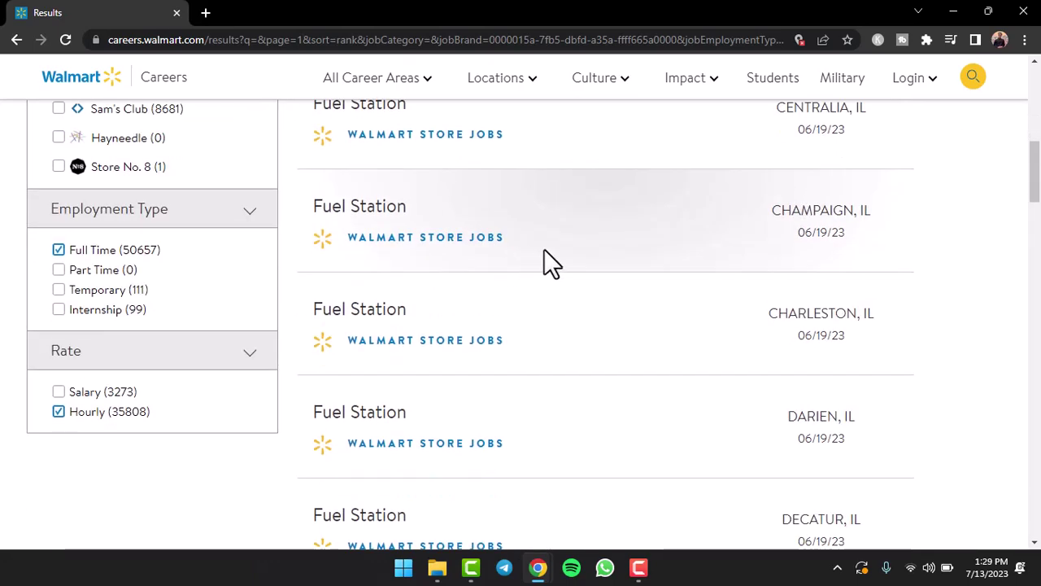
- Start applying for the Champaign, IL Fuel Station job and accept the Hiring Center disclaimer
{"action": "left_click", "coordinate": [366, 218]}
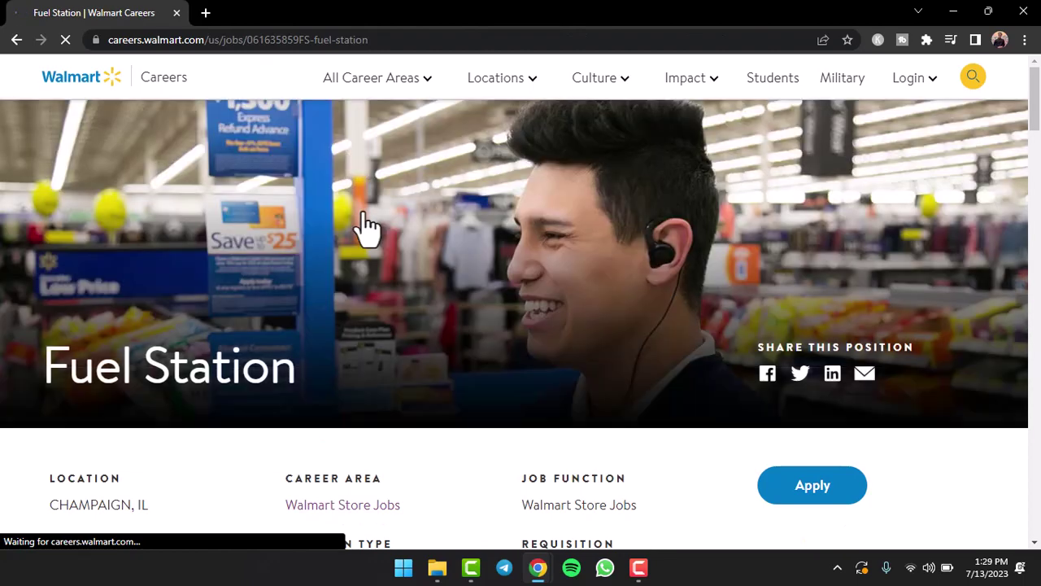
{"action": "scroll", "coordinate": [489, 297], "scroll_direction": "down", "scroll_amount": 2}
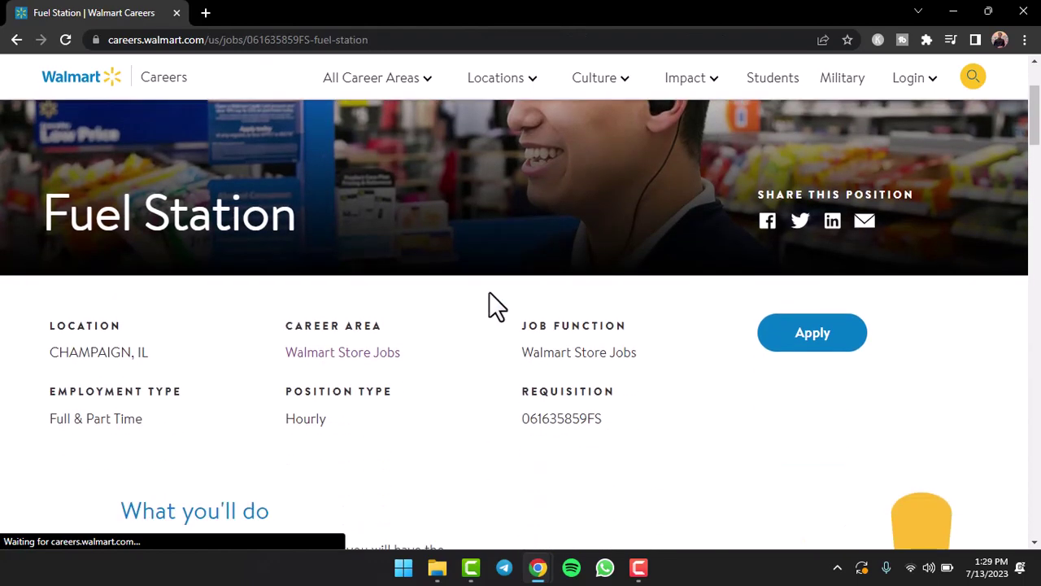
{"action": "left_click", "coordinate": [786, 335]}
{"action": "left_click", "coordinate": [241, 471]}
{"action": "left_click", "coordinate": [760, 476]}
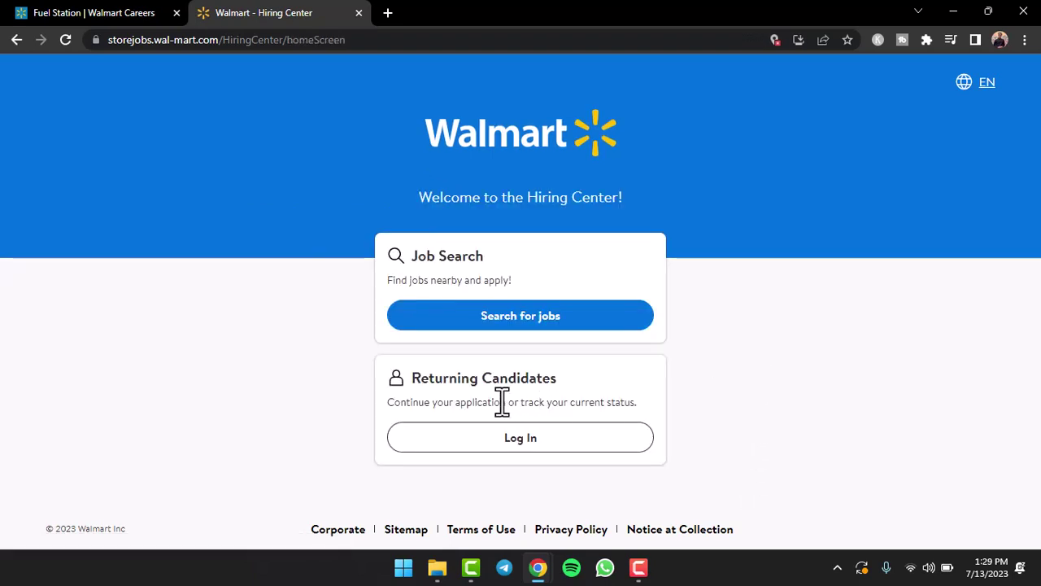
- Begin a job search by location from the Hiring Center home
{"action": "left_click_drag", "start_coordinate": [407, 402], "coordinate": [583, 407]}
{"action": "left_click", "coordinate": [558, 448]}
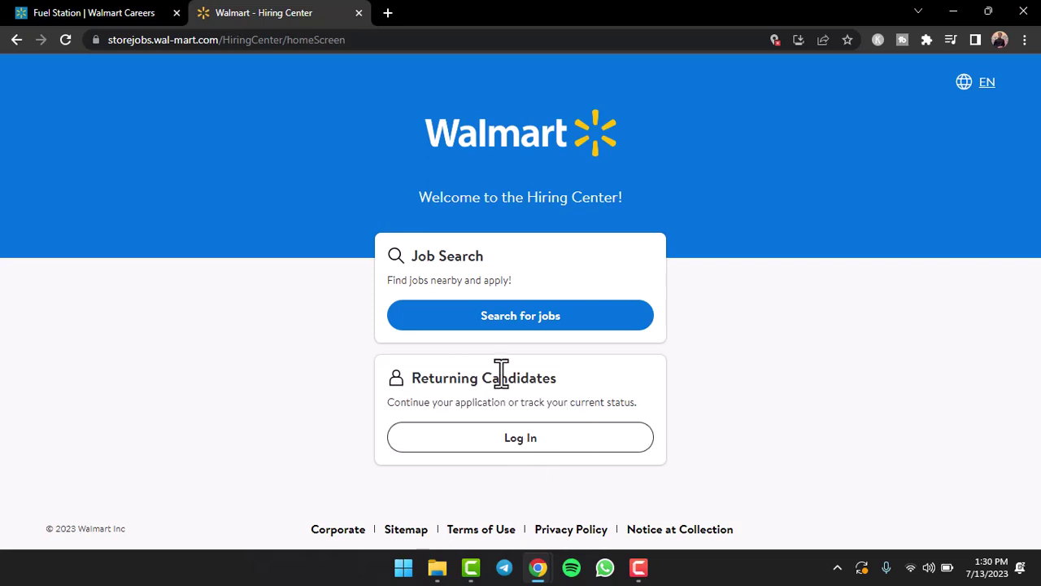
{"action": "left_click", "coordinate": [500, 327]}
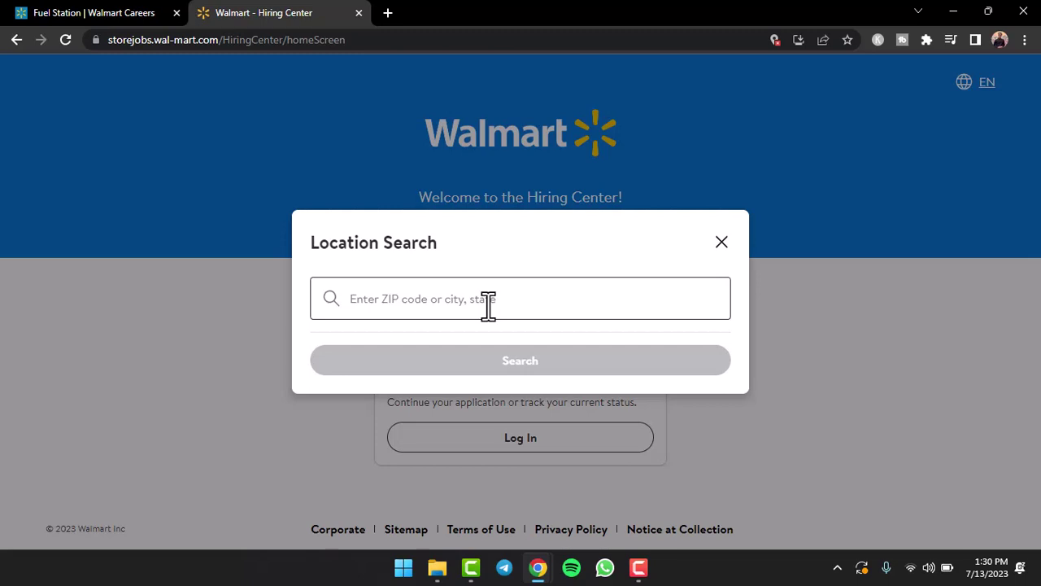
- Search near Scarborough, ME and pick Walmart Supercenter #1788 as the store
{"action": "left_click", "coordinate": [488, 301]}
{"action": "left_click", "coordinate": [440, 344]}
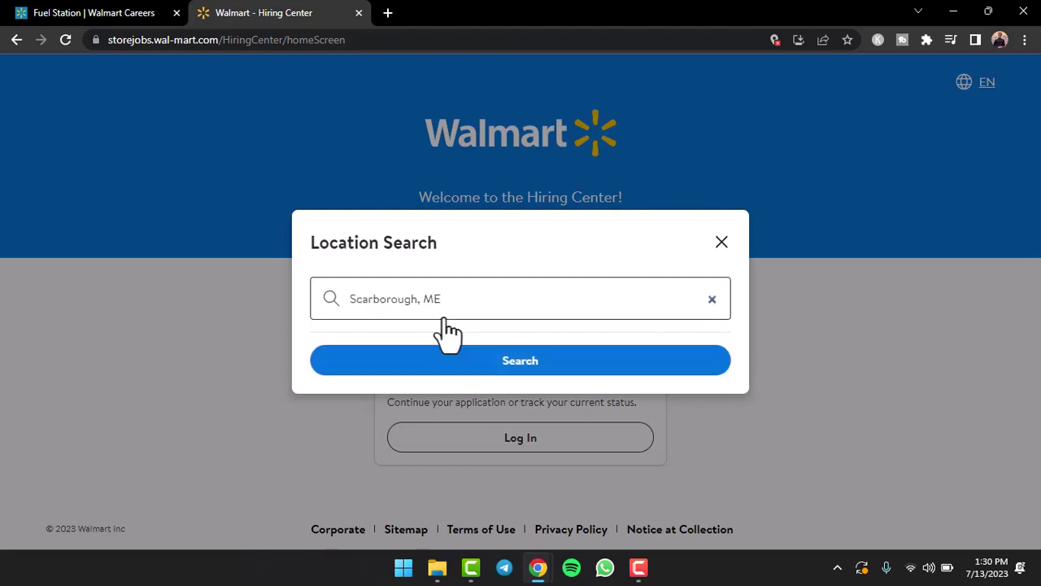
{"action": "left_click", "coordinate": [519, 364]}
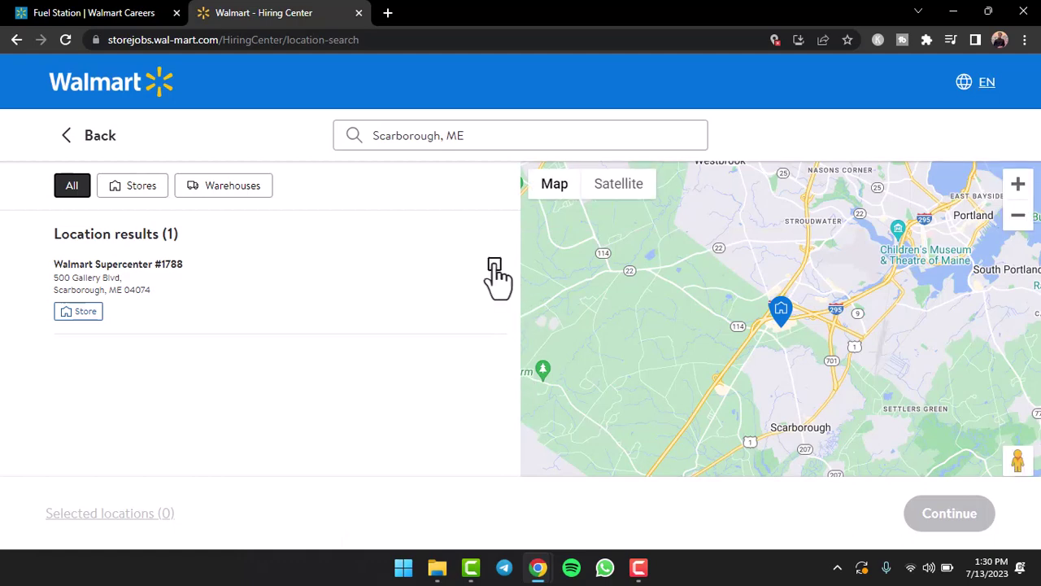
{"action": "left_click", "coordinate": [494, 267]}
{"action": "left_click", "coordinate": [935, 521]}
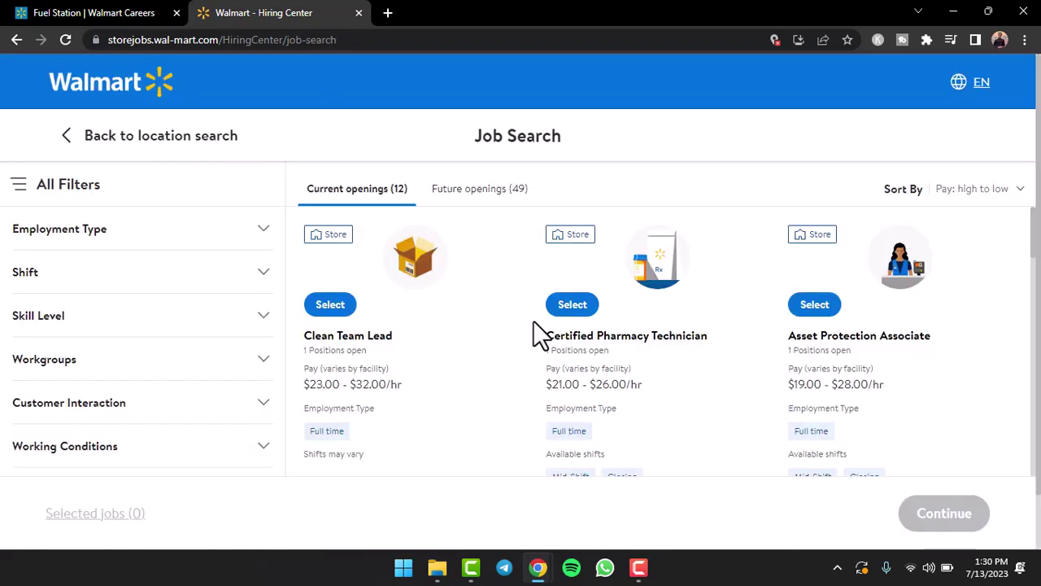
- Choose the Certified Pharmacy Technician job
{"action": "scroll", "coordinate": [534, 322], "scroll_direction": "down", "scroll_amount": 1}
{"action": "scroll", "coordinate": [534, 322], "scroll_direction": "up", "scroll_amount": 1}
{"action": "scroll", "coordinate": [534, 322], "scroll_direction": "down", "scroll_amount": 1}
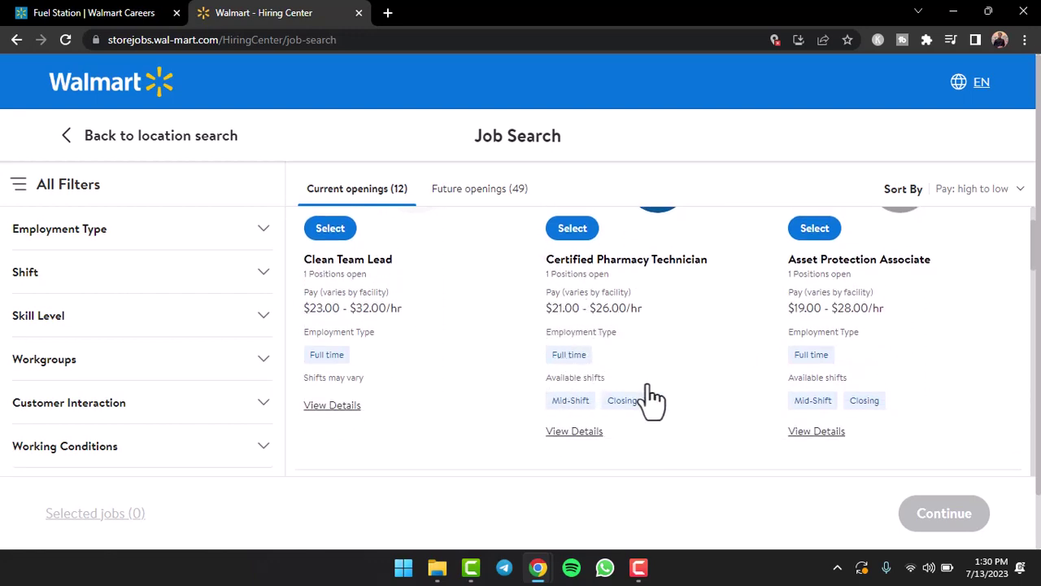
{"action": "scroll", "coordinate": [651, 398], "scroll_direction": "up", "scroll_amount": 1}
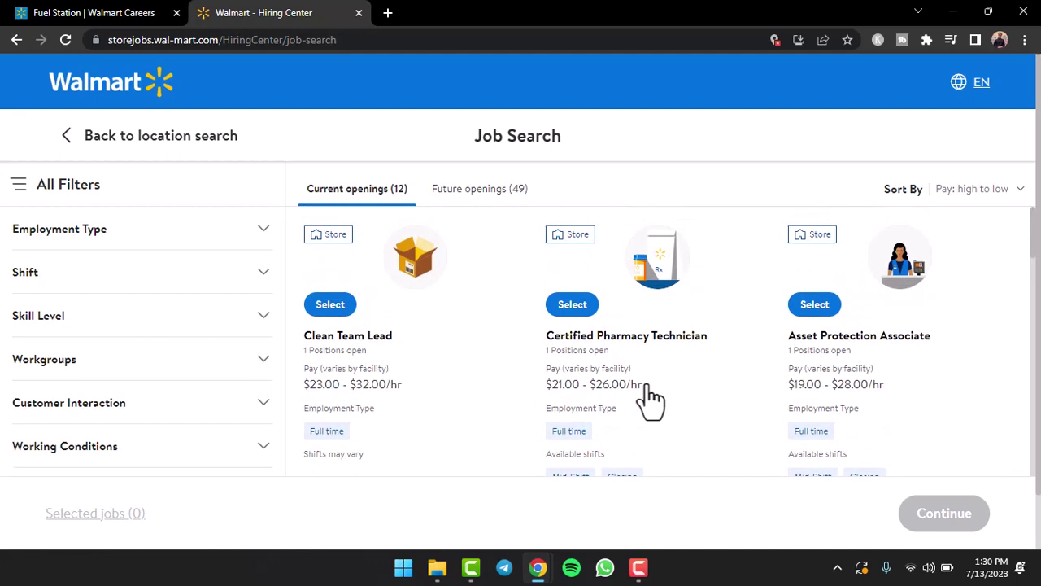
{"action": "left_click", "coordinate": [570, 303]}
{"action": "left_click", "coordinate": [940, 517]}
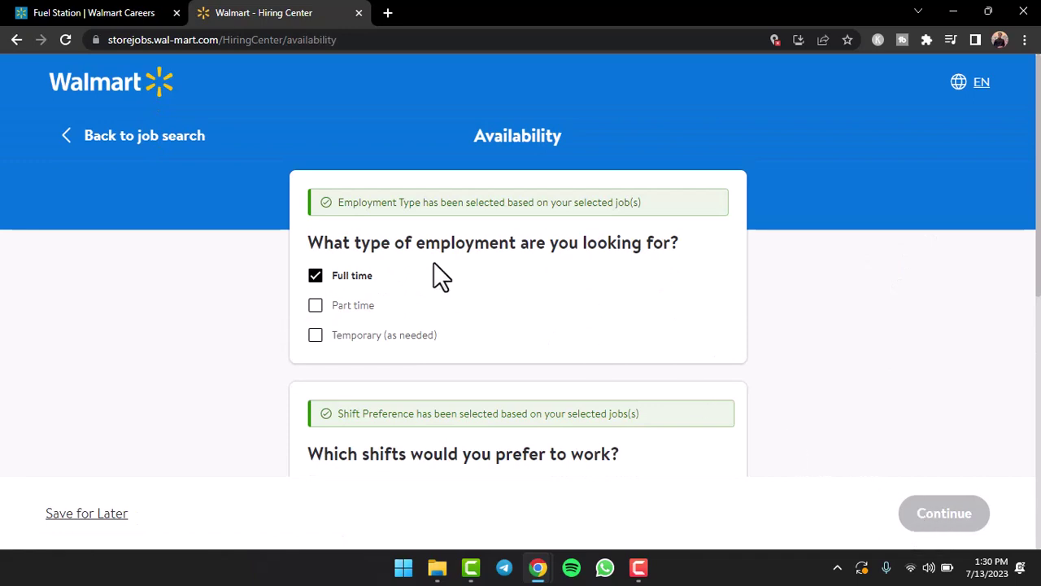
- Answer the availability question as open to working any hours
{"action": "scroll", "coordinate": [499, 254], "scroll_direction": "down", "scroll_amount": 2}
{"action": "scroll", "coordinate": [483, 299], "scroll_direction": "down", "scroll_amount": 2}
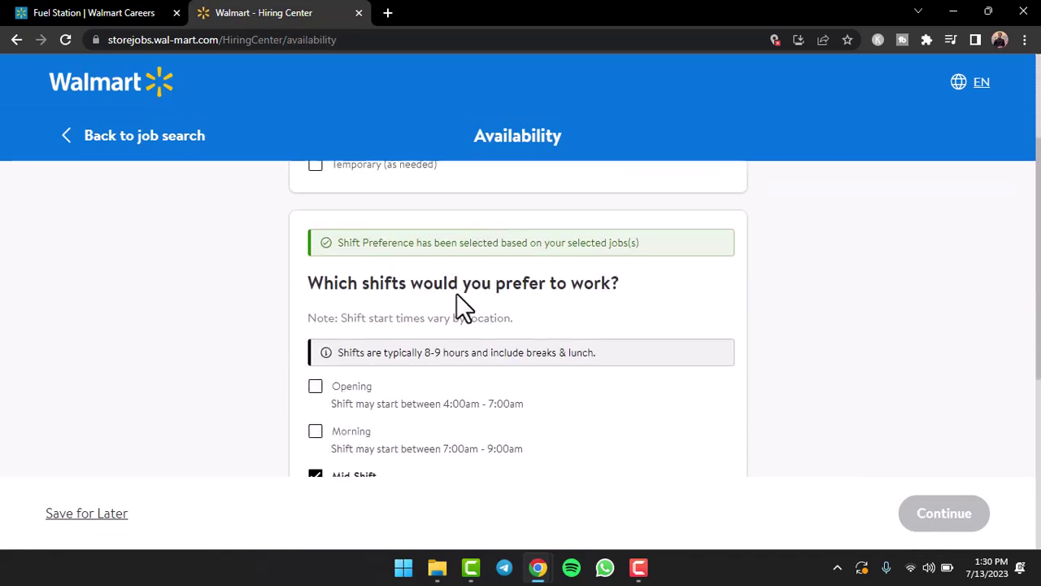
{"action": "scroll", "coordinate": [460, 289], "scroll_direction": "down", "scroll_amount": 3}
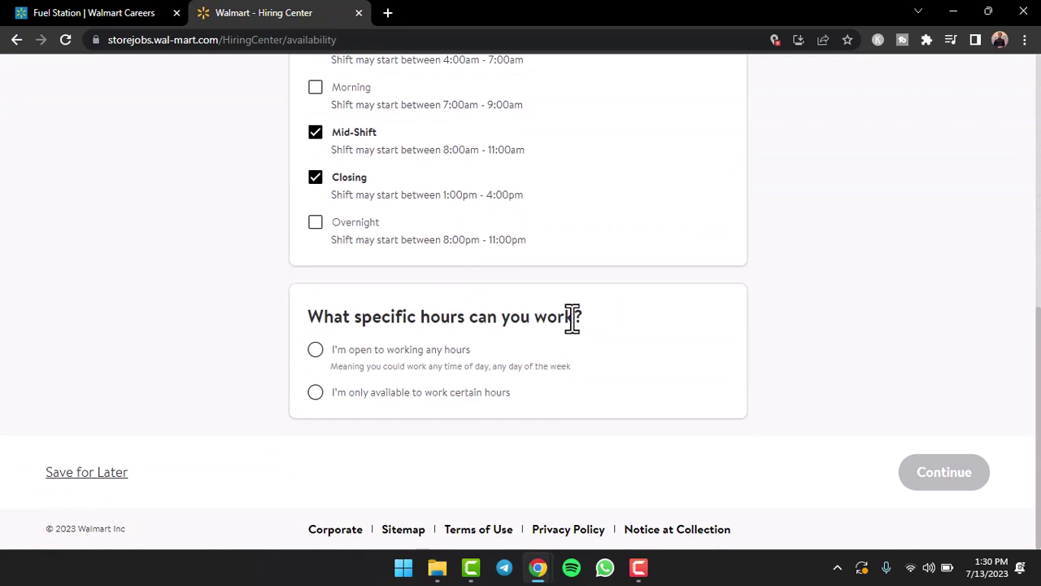
{"action": "left_click", "coordinate": [337, 354]}
{"action": "left_click", "coordinate": [943, 473]}
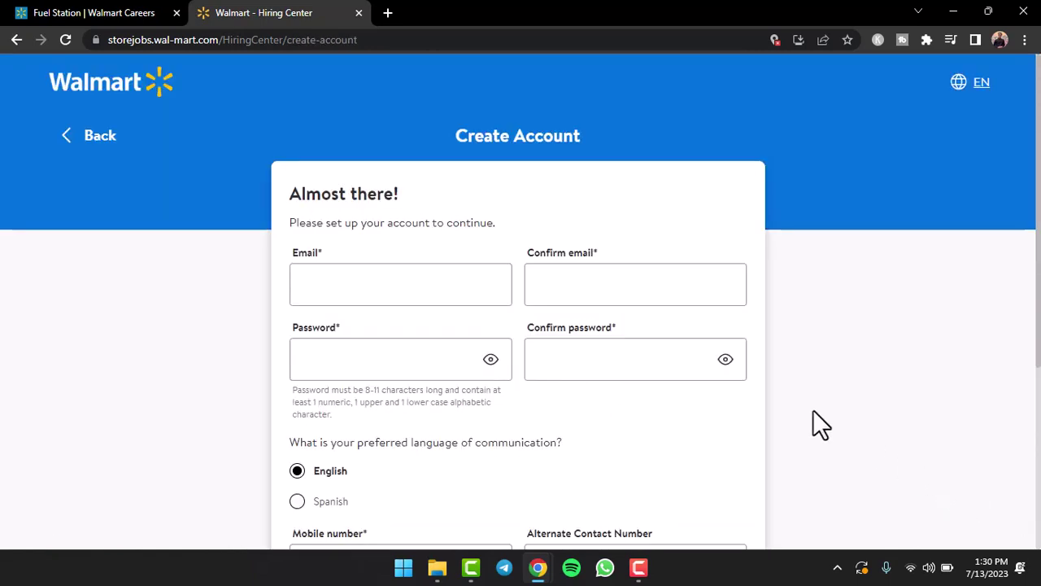
{"action": "scroll", "coordinate": [850, 377], "scroll_direction": "down", "scroll_amount": 1}
{"action": "scroll", "coordinate": [849, 378], "scroll_direction": "up", "scroll_amount": 1}
{"action": "scroll", "coordinate": [850, 392], "scroll_direction": "down", "scroll_amount": 1}
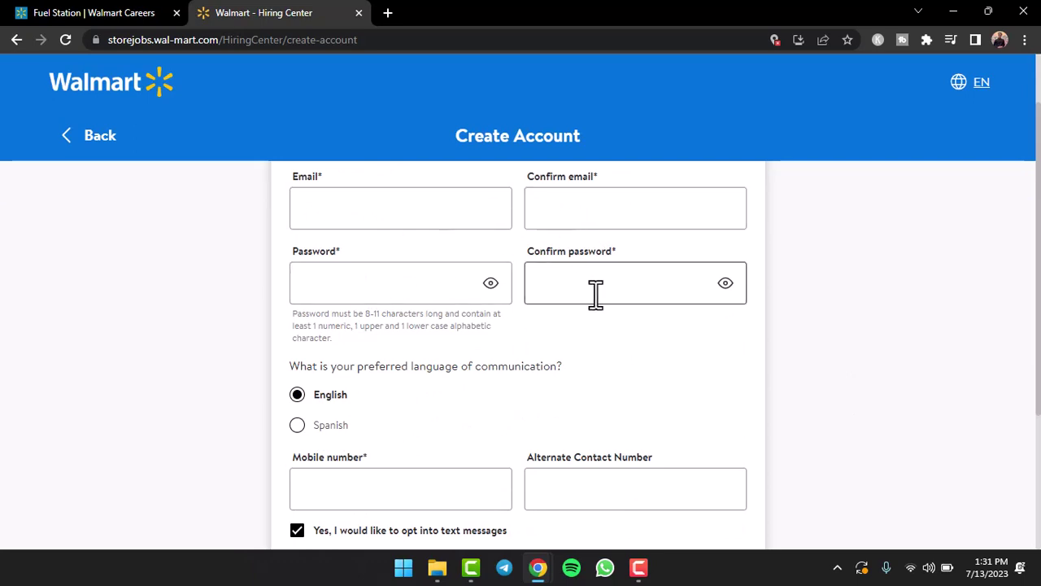
{"action": "scroll", "coordinate": [596, 279], "scroll_direction": "down", "scroll_amount": 2}
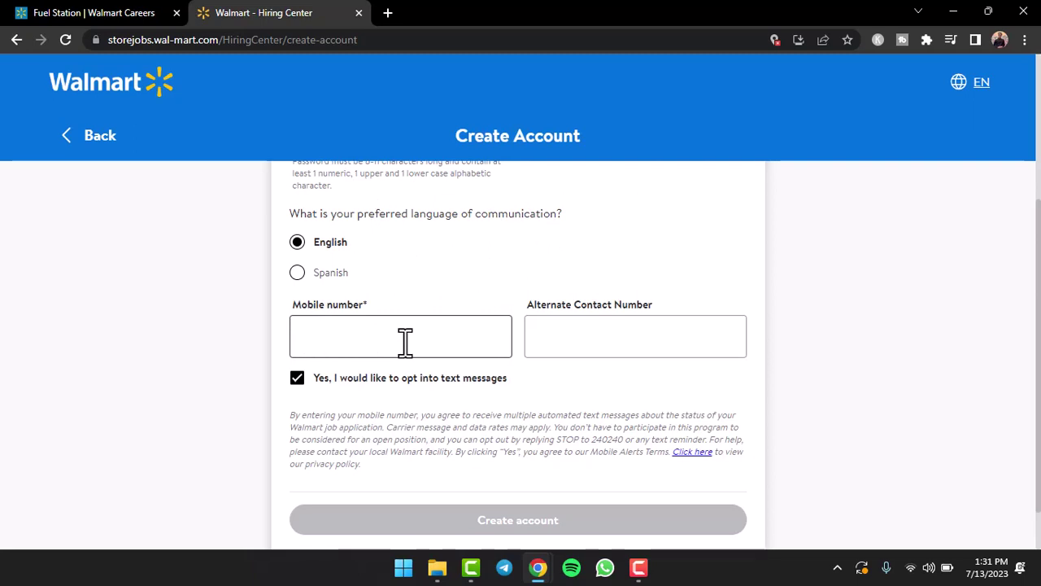
- Create the account, then expand the Assessment step on the Welcome checklist
{"action": "left_click", "coordinate": [600, 518]}
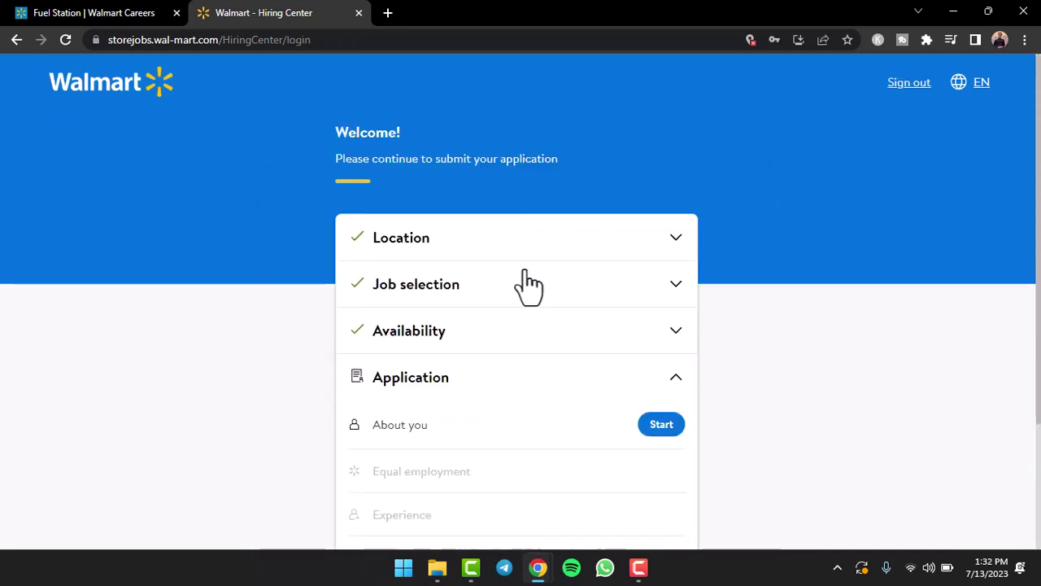
{"action": "scroll", "coordinate": [524, 271], "scroll_direction": "down", "scroll_amount": 2}
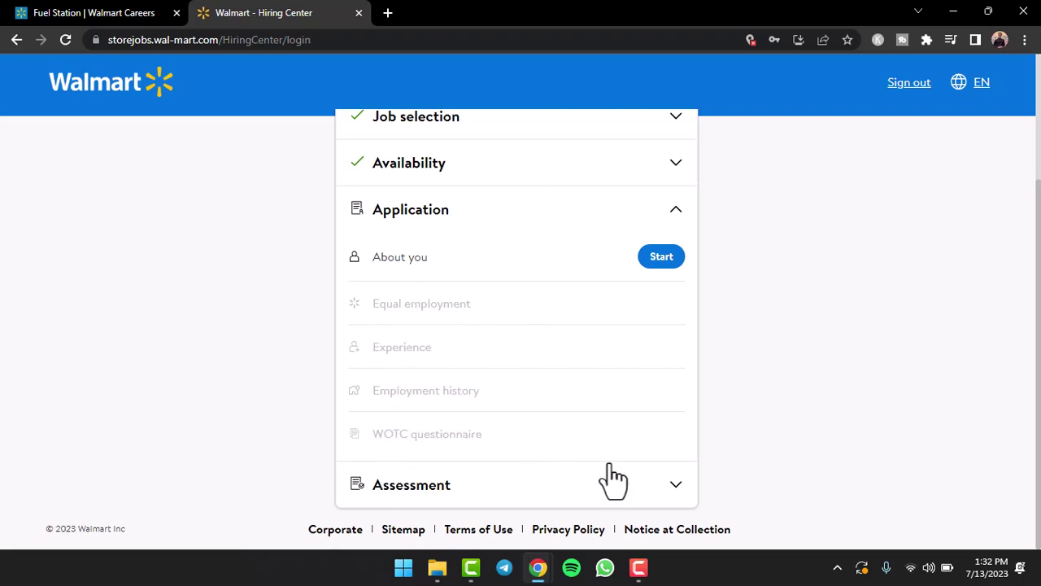
{"action": "left_click", "coordinate": [679, 486]}
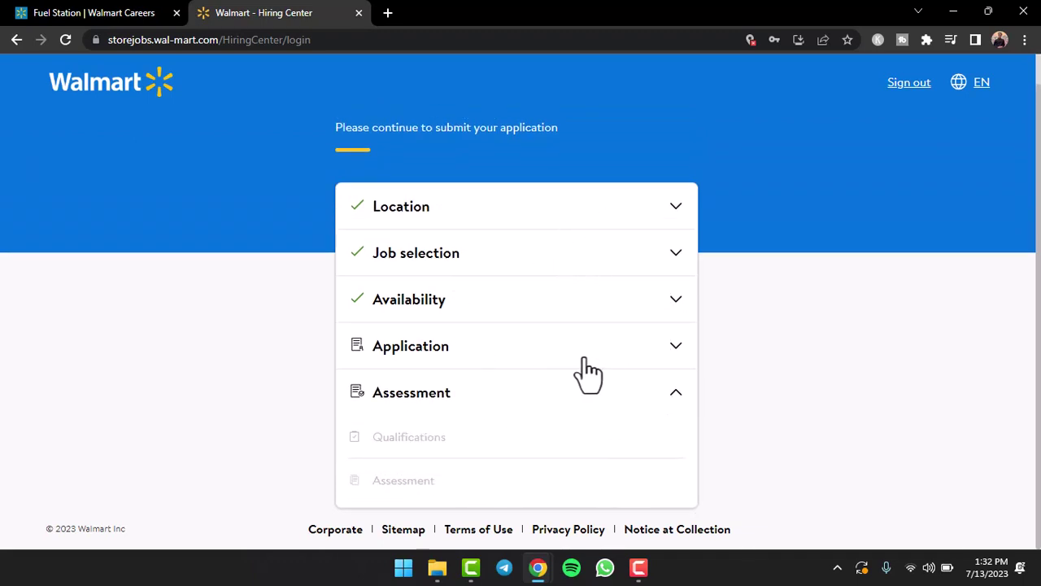
{"action": "scroll", "coordinate": [587, 373], "scroll_direction": "up", "scroll_amount": 1}
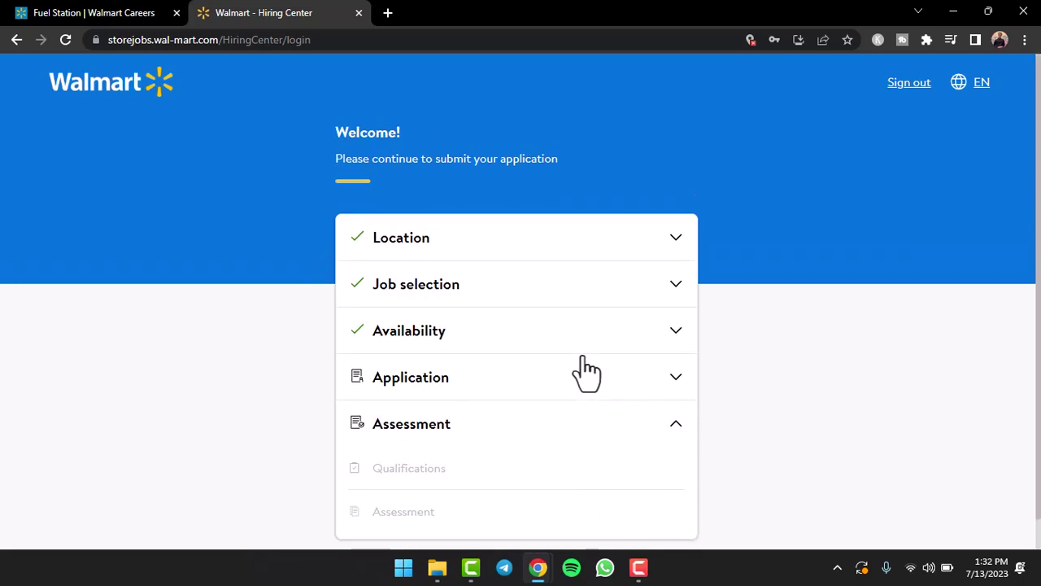